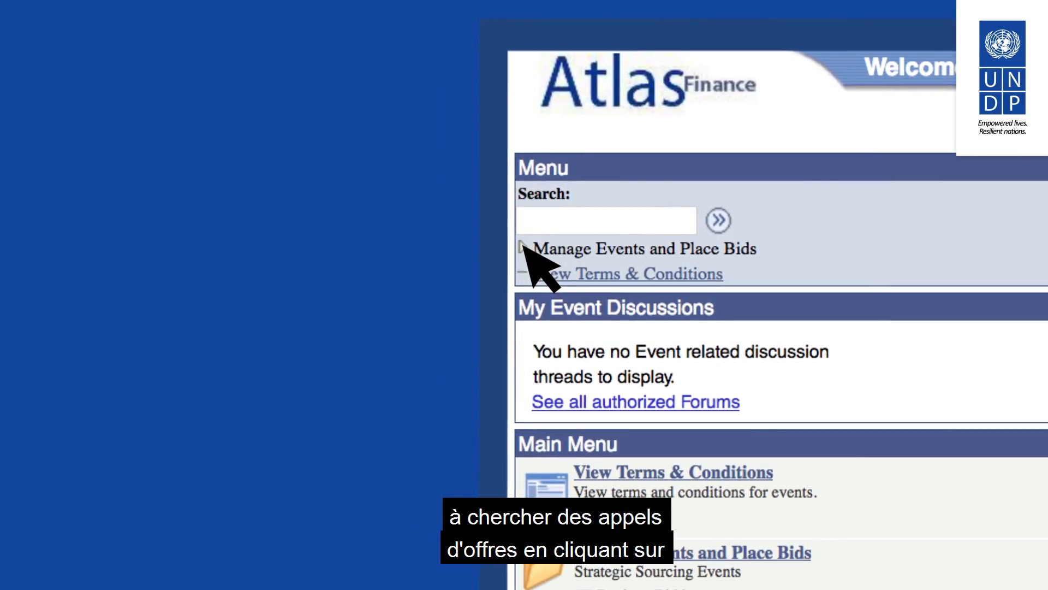
Search the bidding events for Afghanistan's business unit AFG10, including sell events and requests for information.
left_click(523, 247)
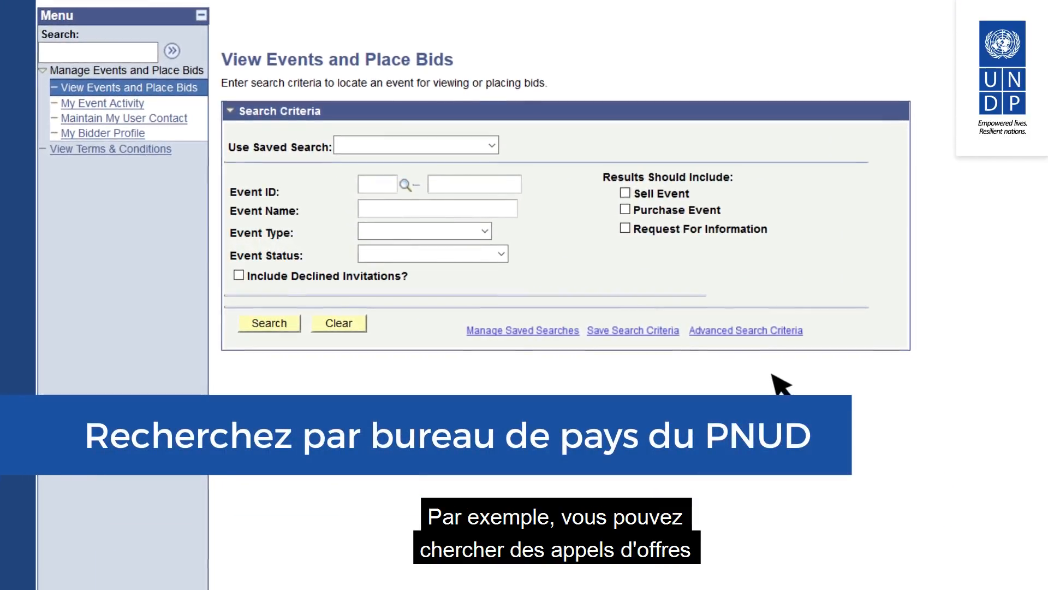
left_click(405, 185)
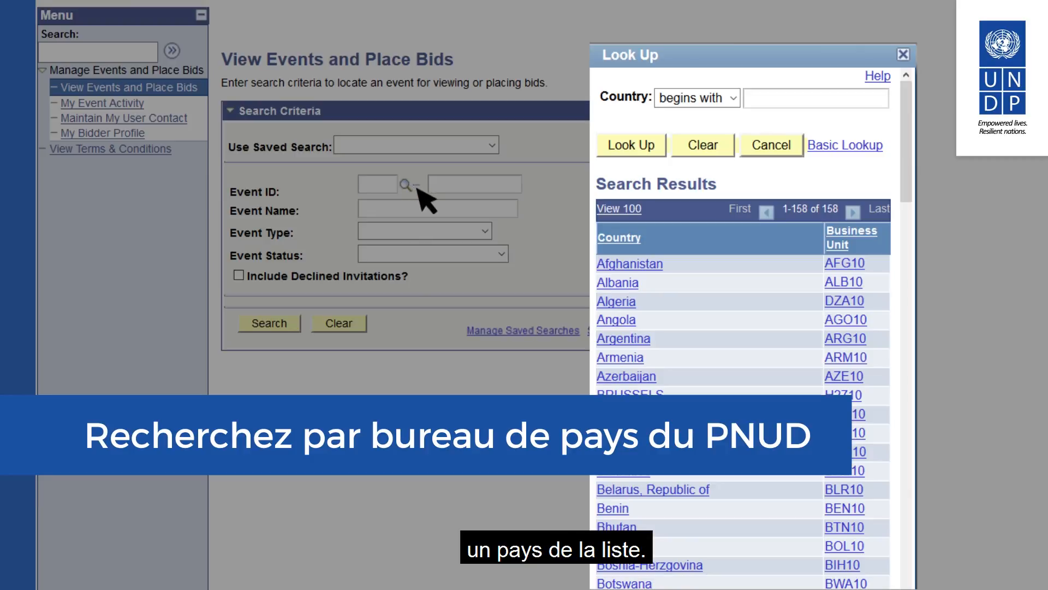
left_click(631, 265)
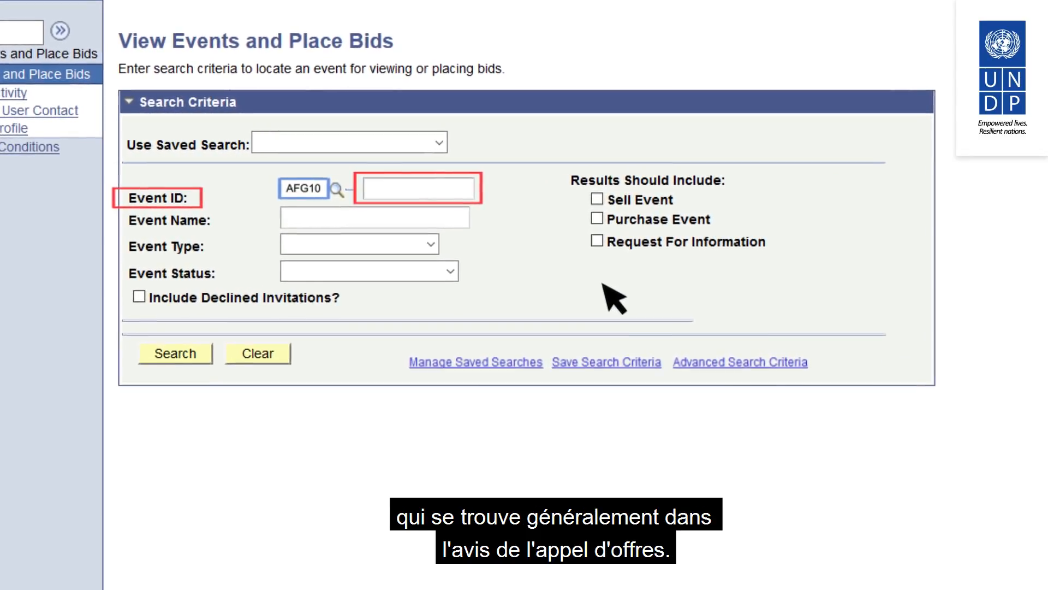
left_click(595, 242)
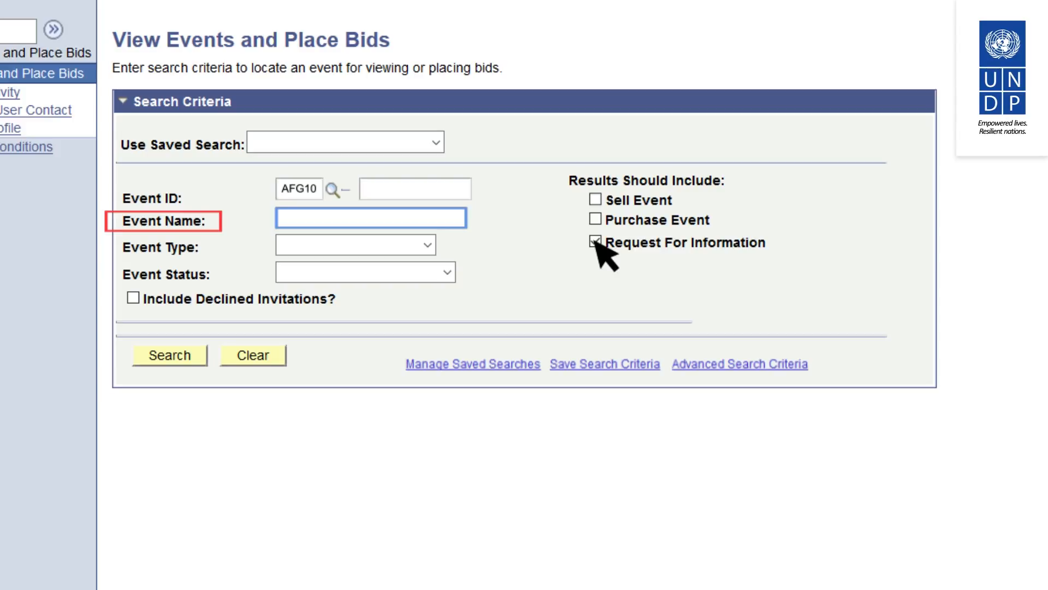
left_click(596, 200)
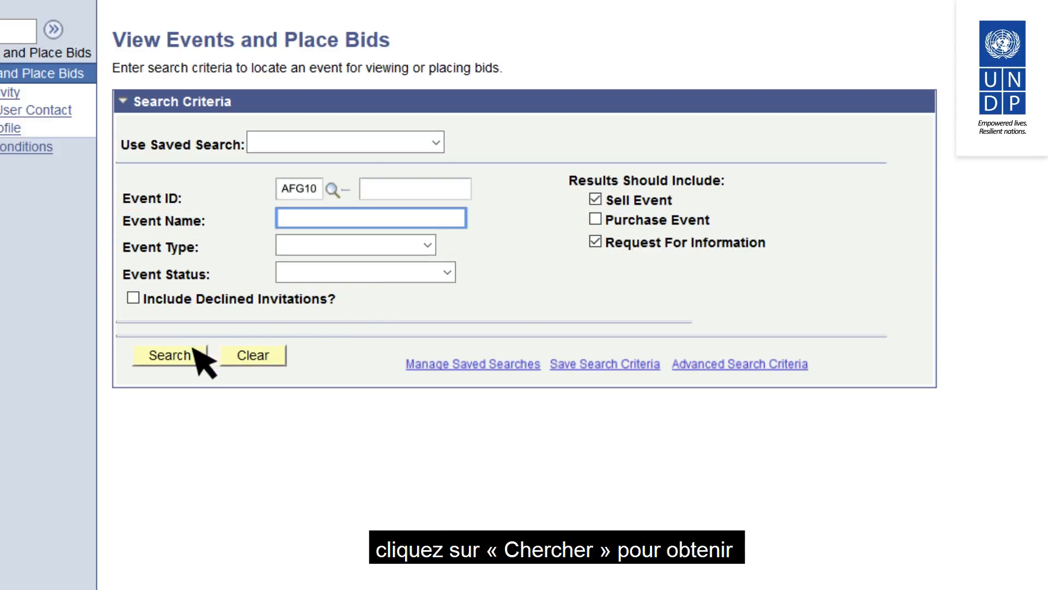
left_click(173, 360)
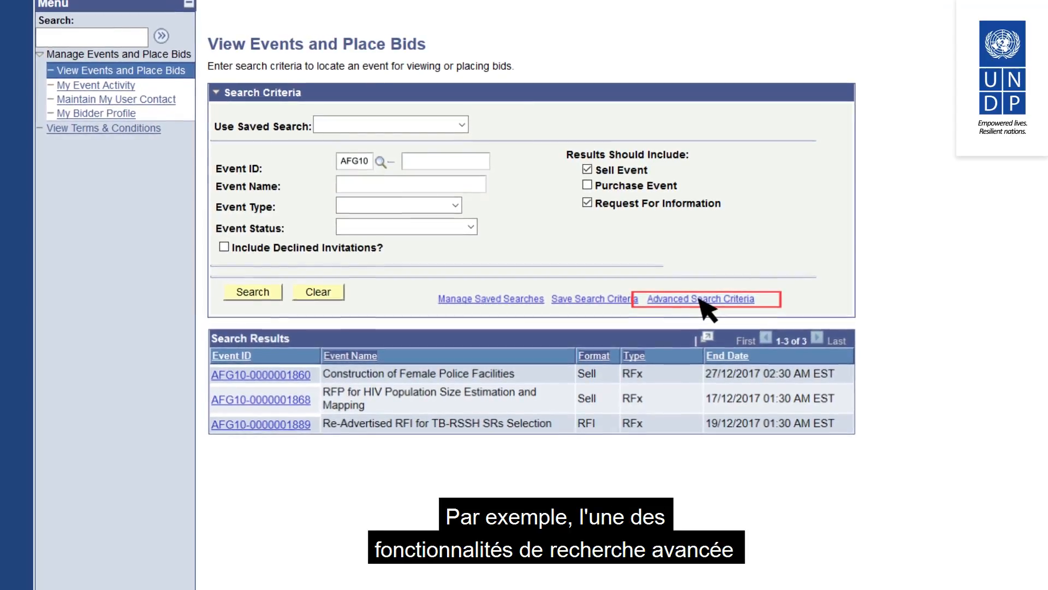
Search the AFG10 events by advanced criteria with the item description "Computers".
left_click(693, 305)
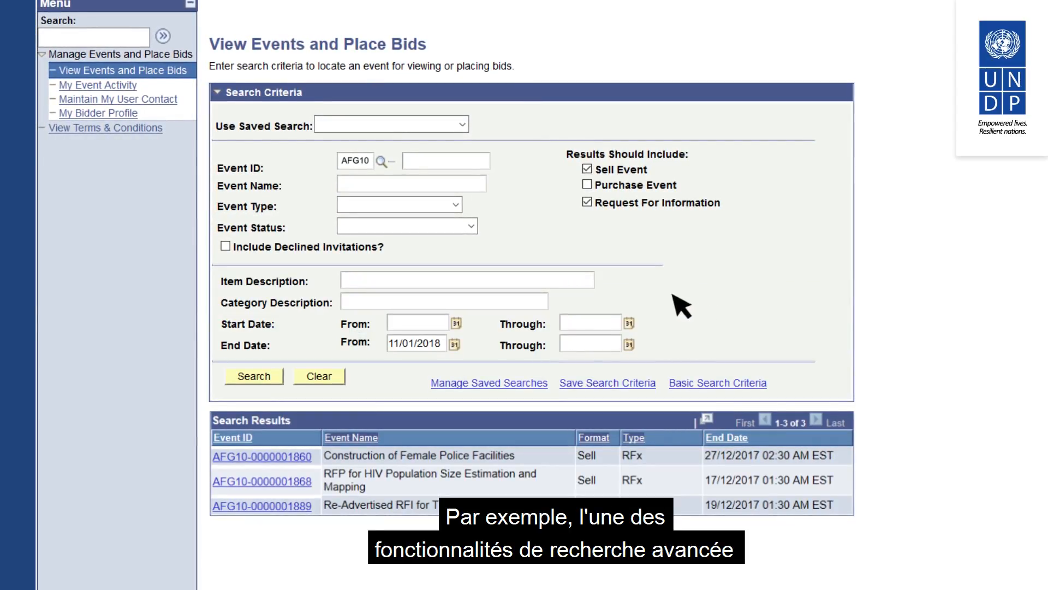
left_click(550, 280)
type("Computers")
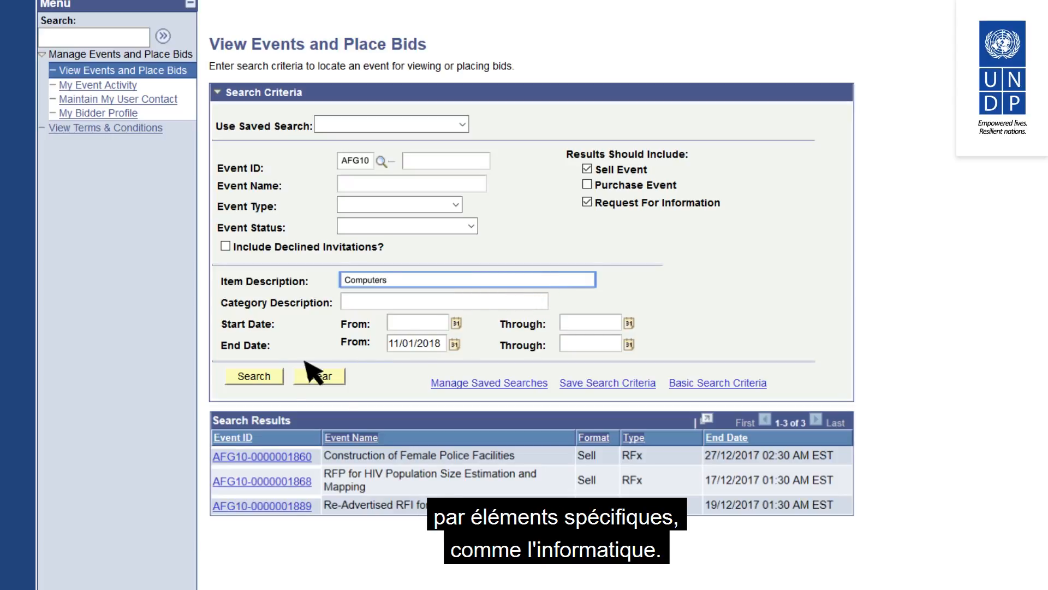
left_click(261, 375)
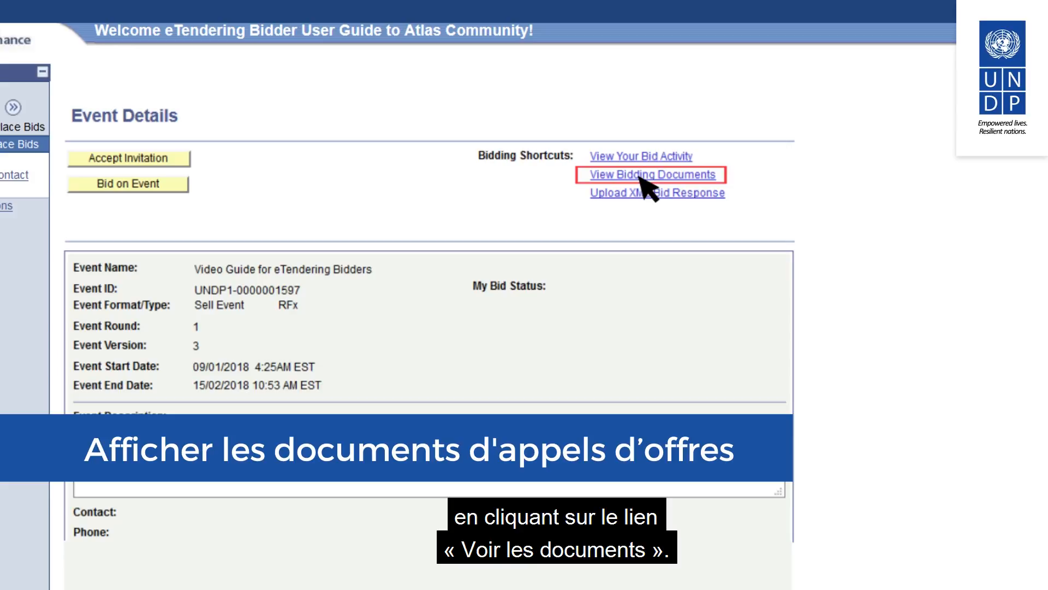
View the event's bidding documents, return to the event details and accept the invitation.
left_click(641, 179)
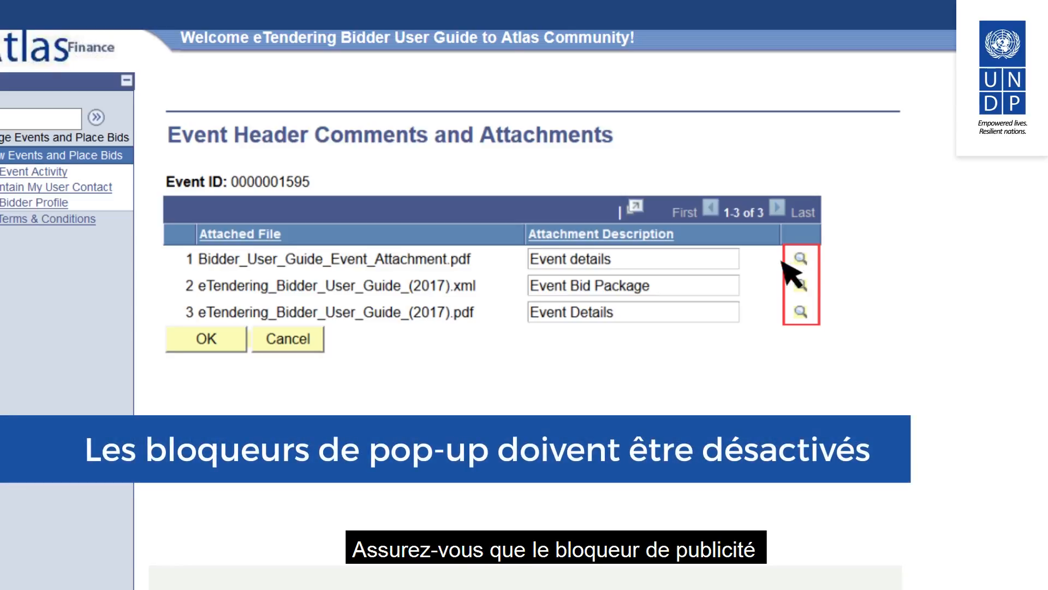
left_click(206, 339)
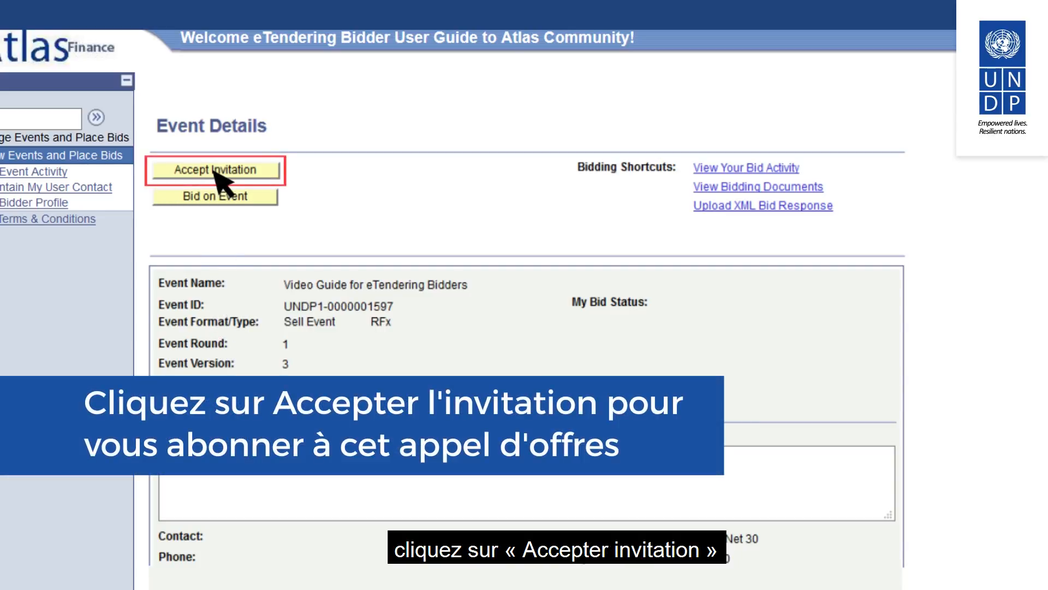
left_click(221, 170)
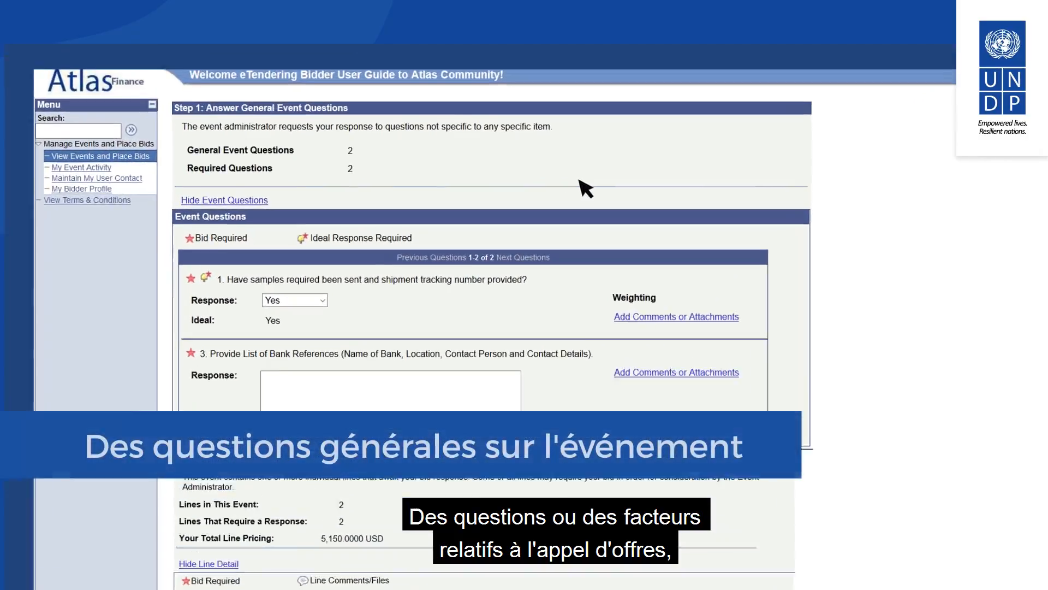
Enter the unit bid prices in the line bid responses: 250 for the computer line and 5 for the Ballpen line.
scroll(645, 176, "down", 1)
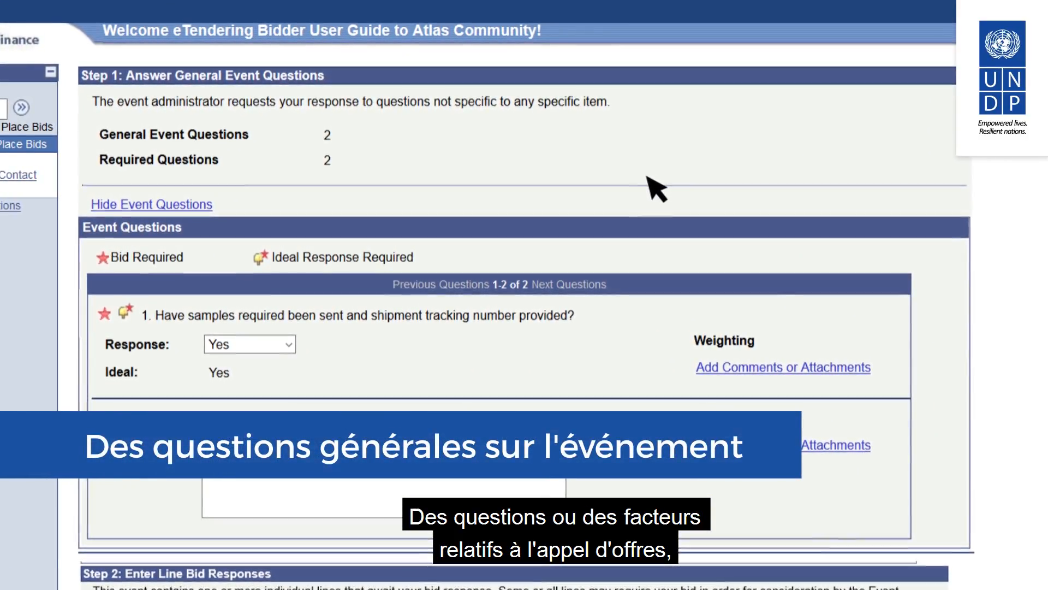
scroll(655, 188, "down", 8)
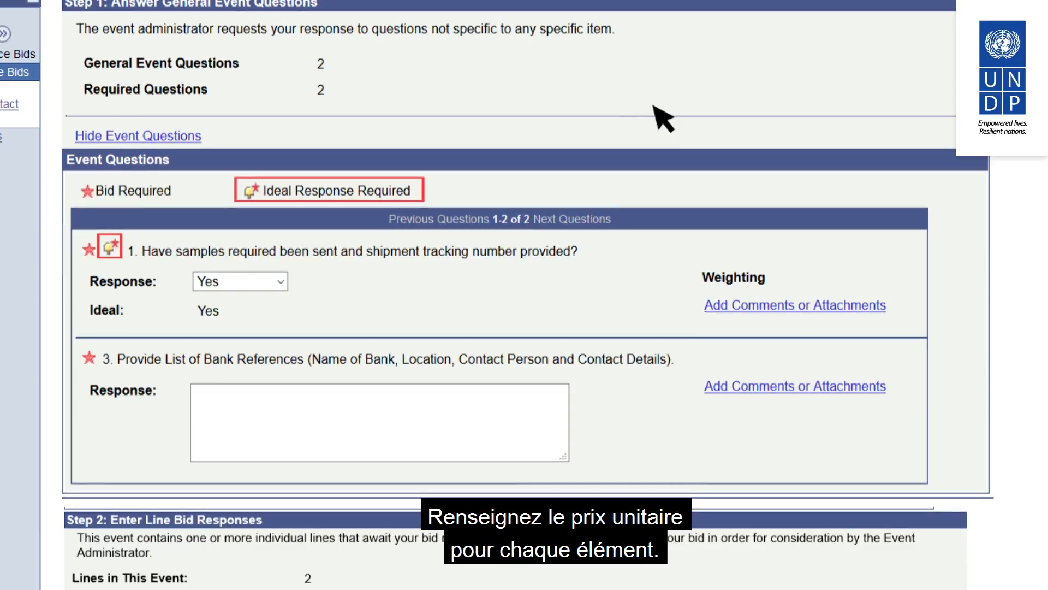
scroll(654, 107, "down", 5)
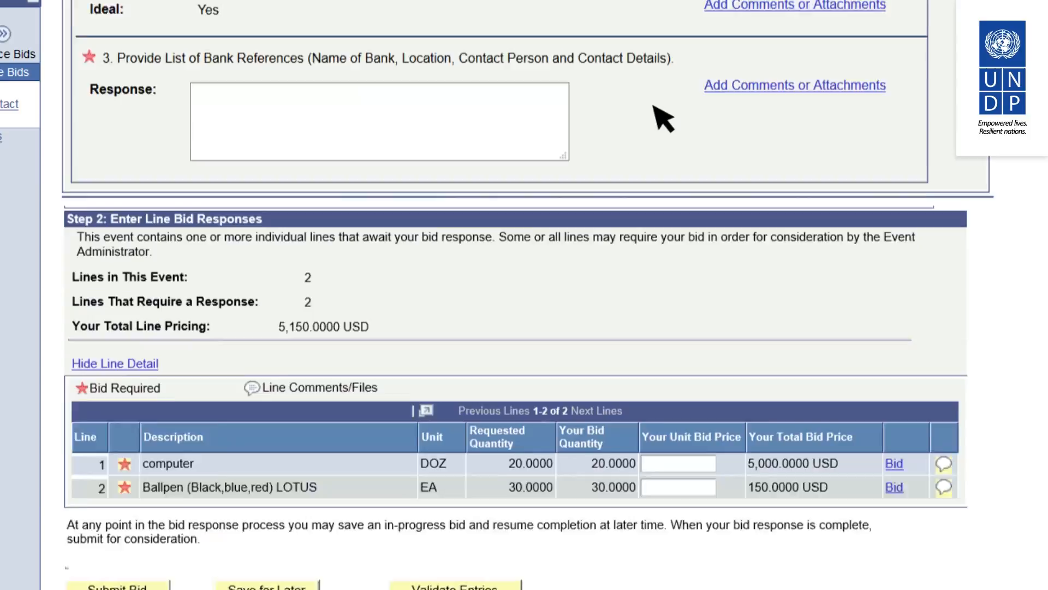
scroll(663, 117, "down", 4)
type("250.000000")
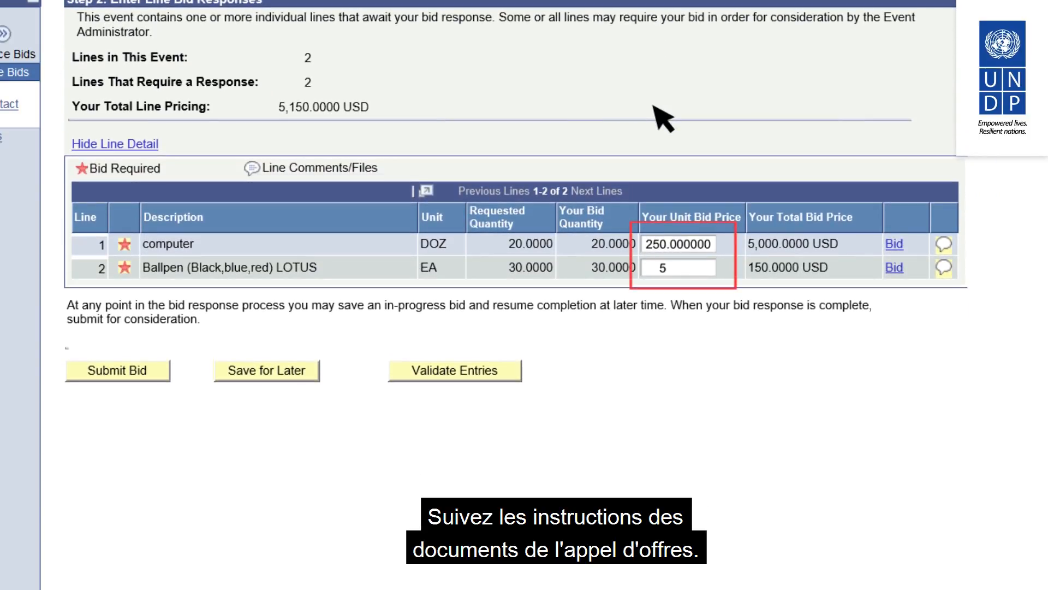
type("5.000000")
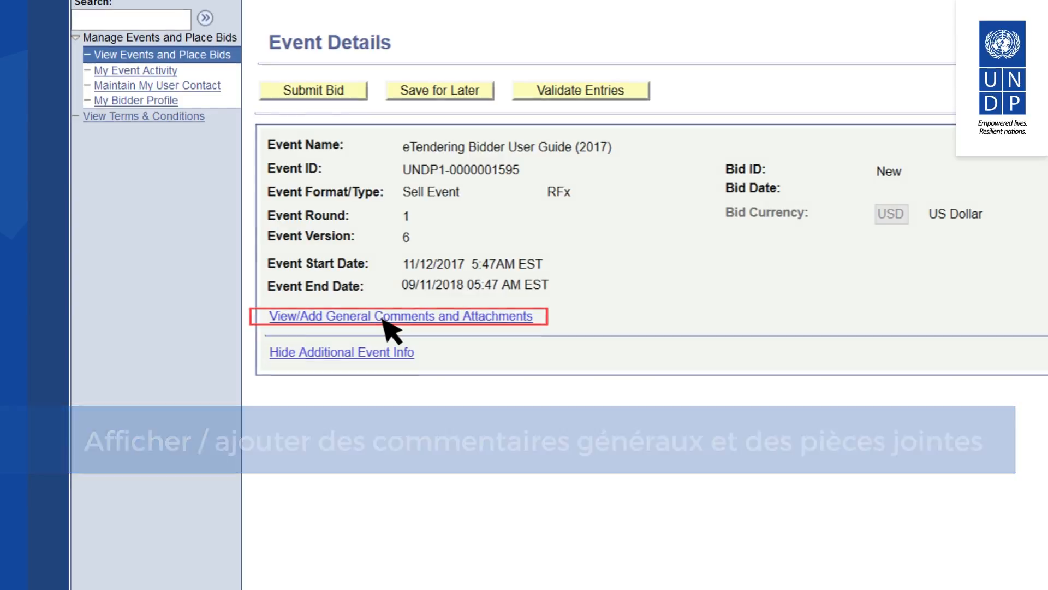
Select eTendering.pdf as a new general attachment to the bid and acknowledge the save-for-later warning.
left_click(383, 317)
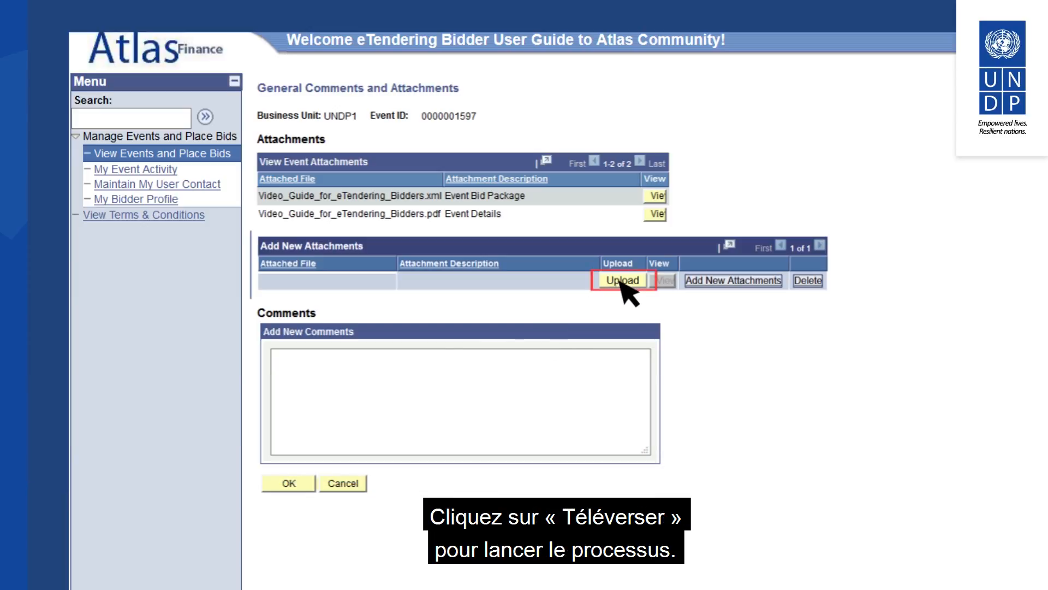
left_click(621, 280)
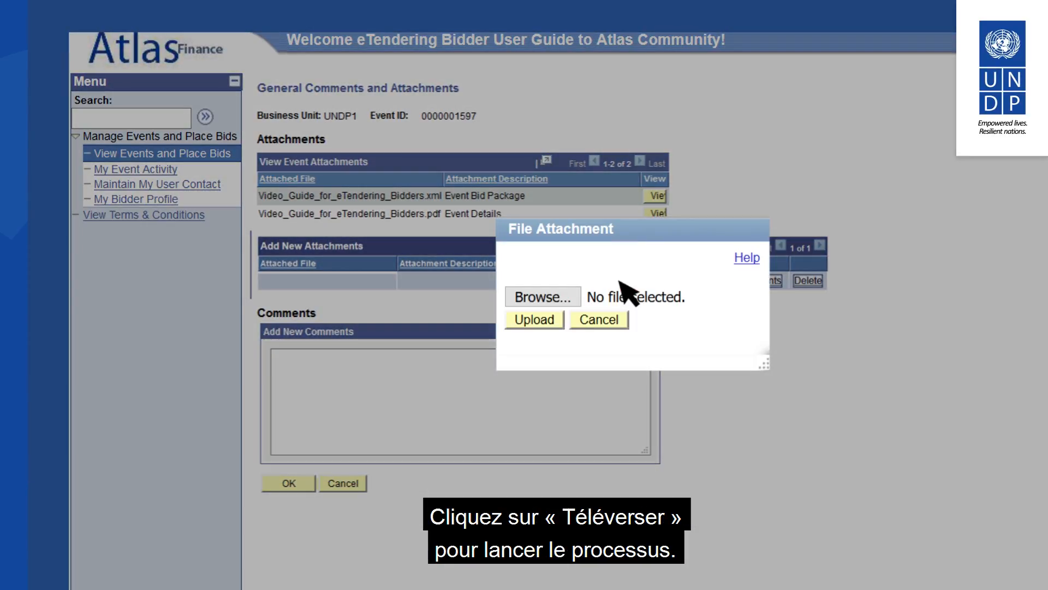
left_click(542, 299)
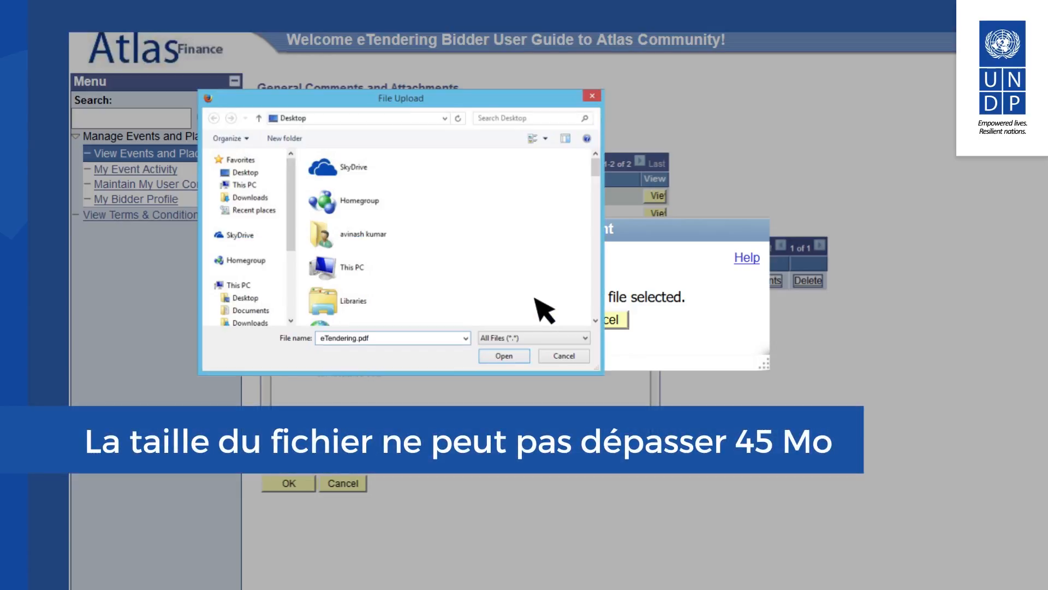
left_click(503, 355)
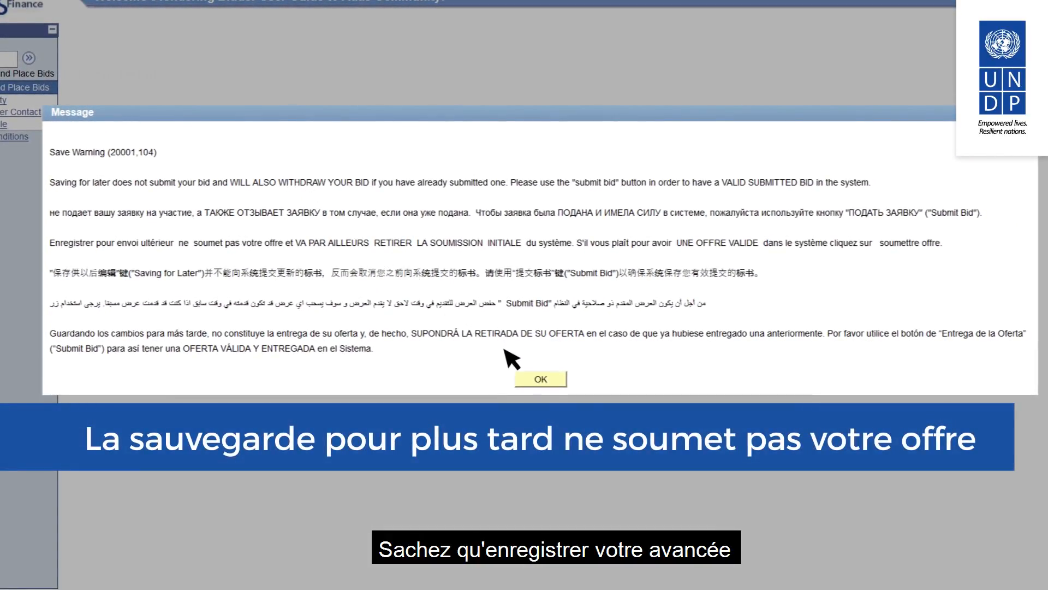
left_click(540, 379)
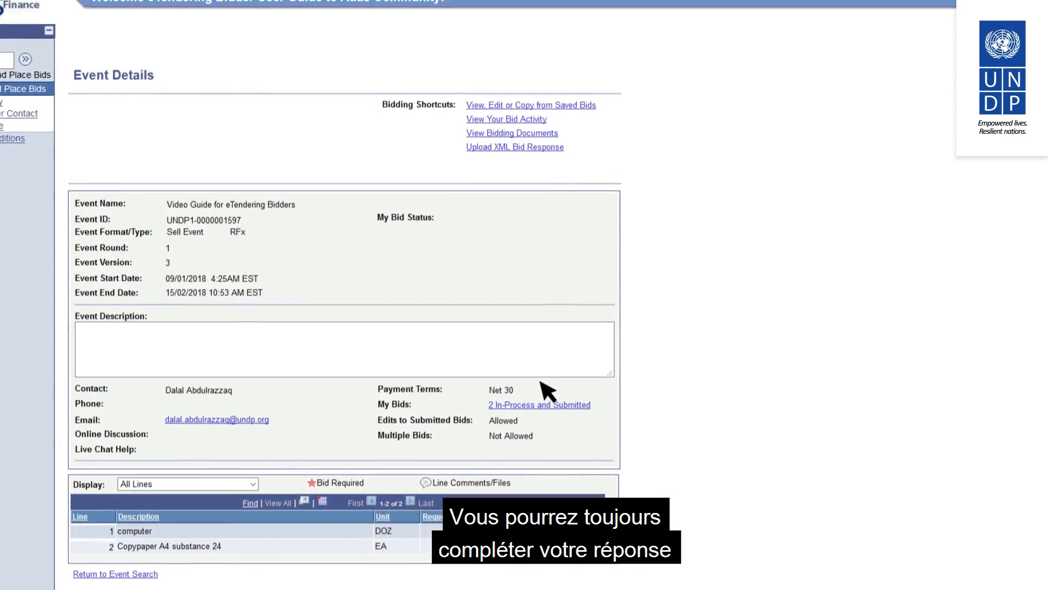
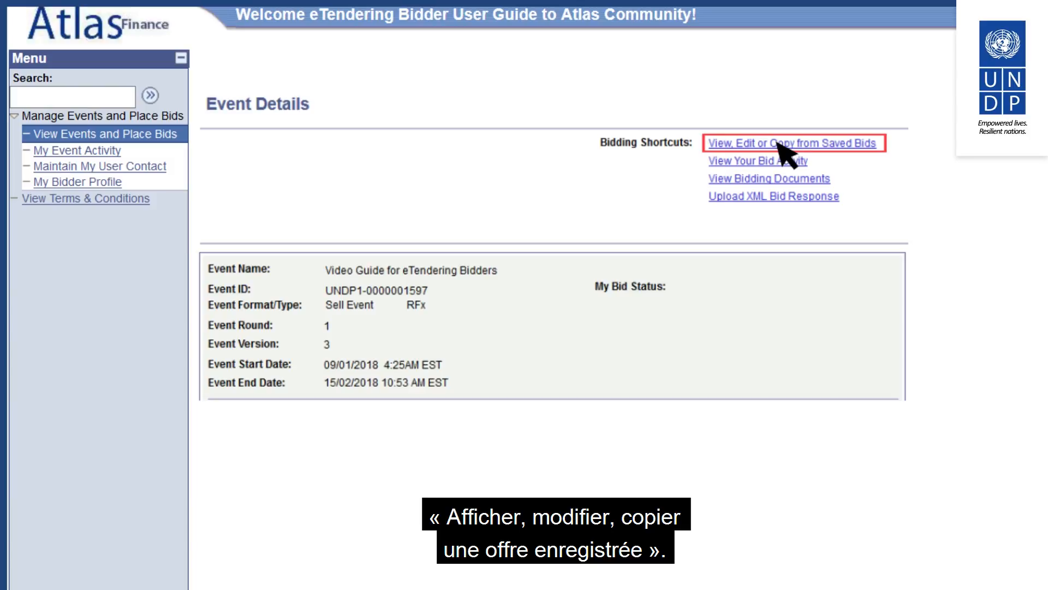
Open the posted bid response of Video Guide for eTendering Bidders for editing from the saved bids.
left_click(778, 143)
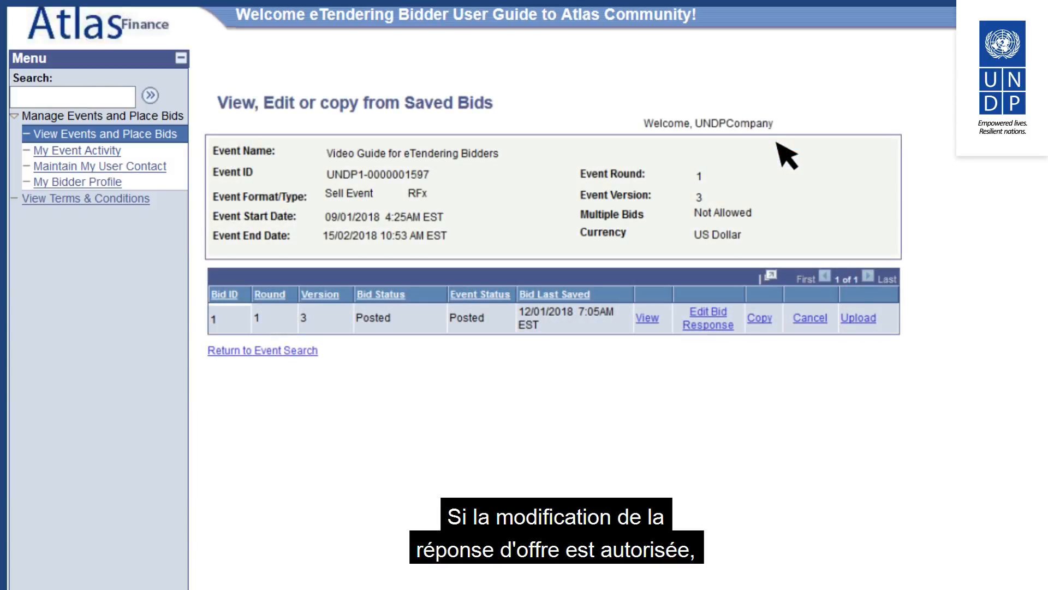
left_click(715, 324)
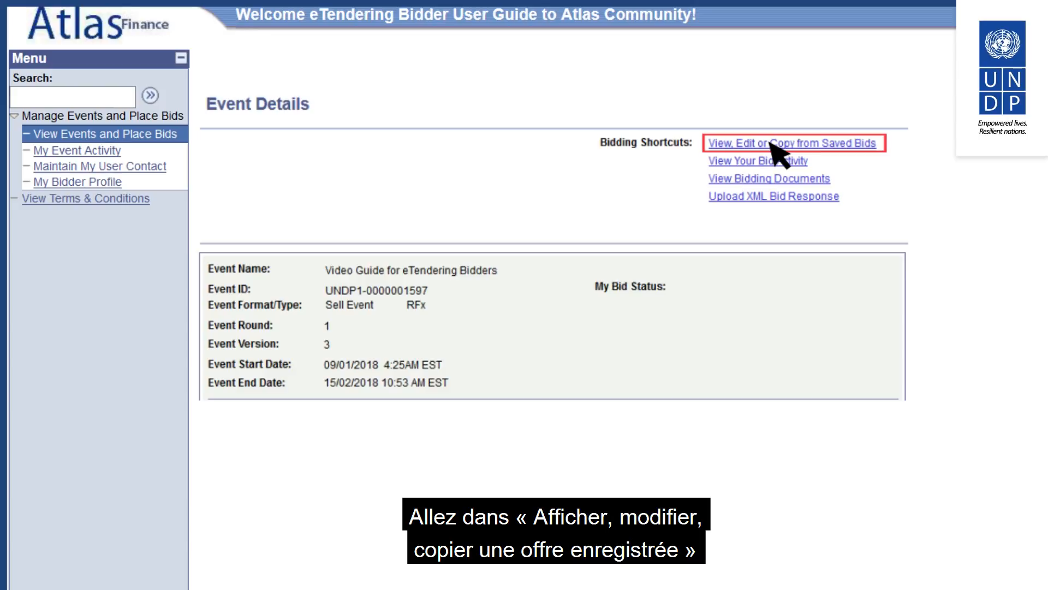
Cancel the posted bid from the saved bids, confirm the cancellation, and copy the cancelled bid response.
left_click(772, 144)
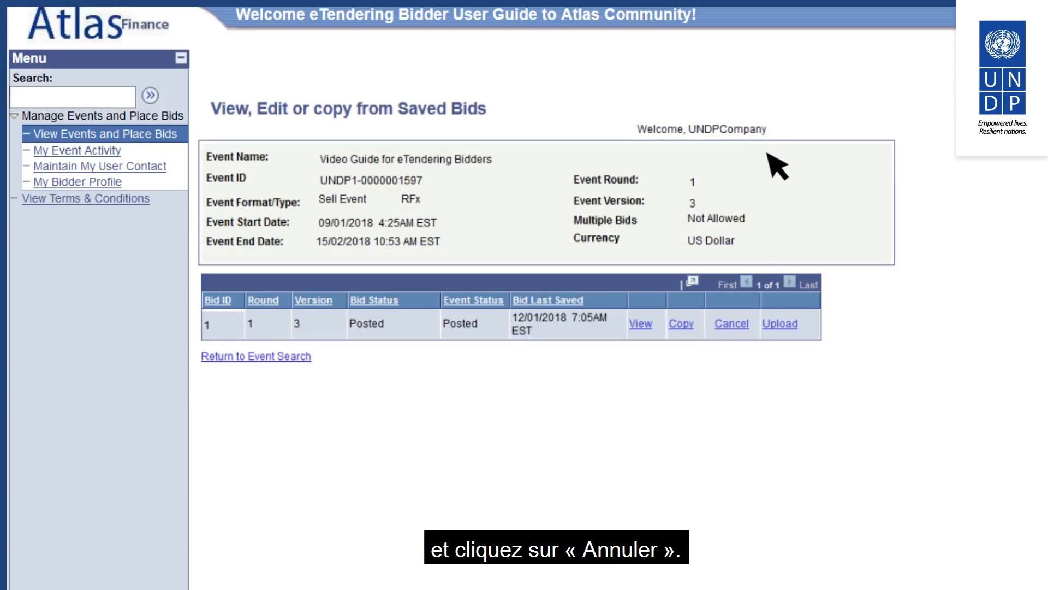
left_click(732, 325)
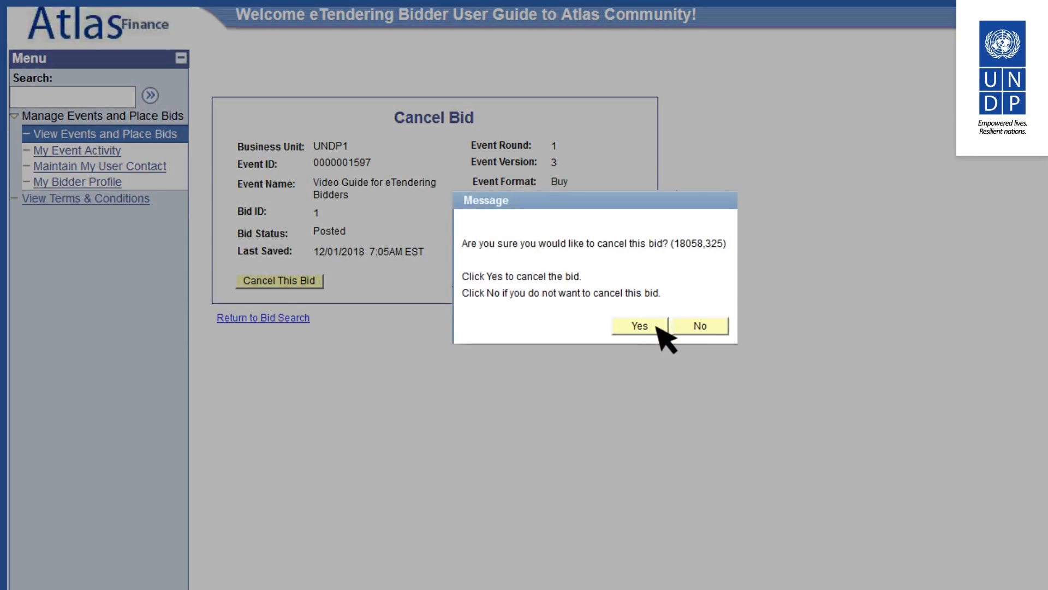
left_click(639, 328)
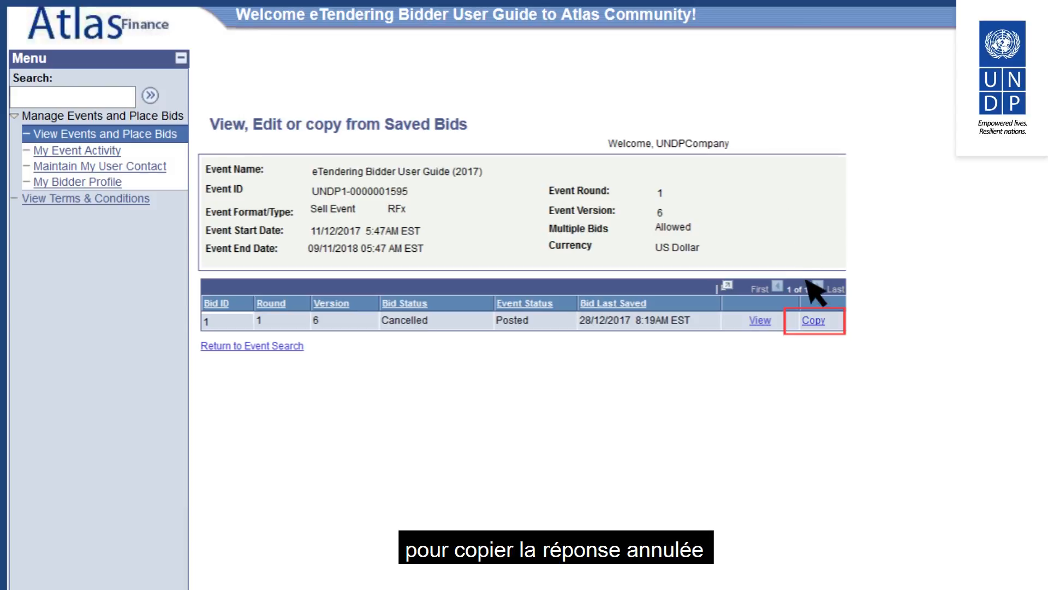
left_click(815, 323)
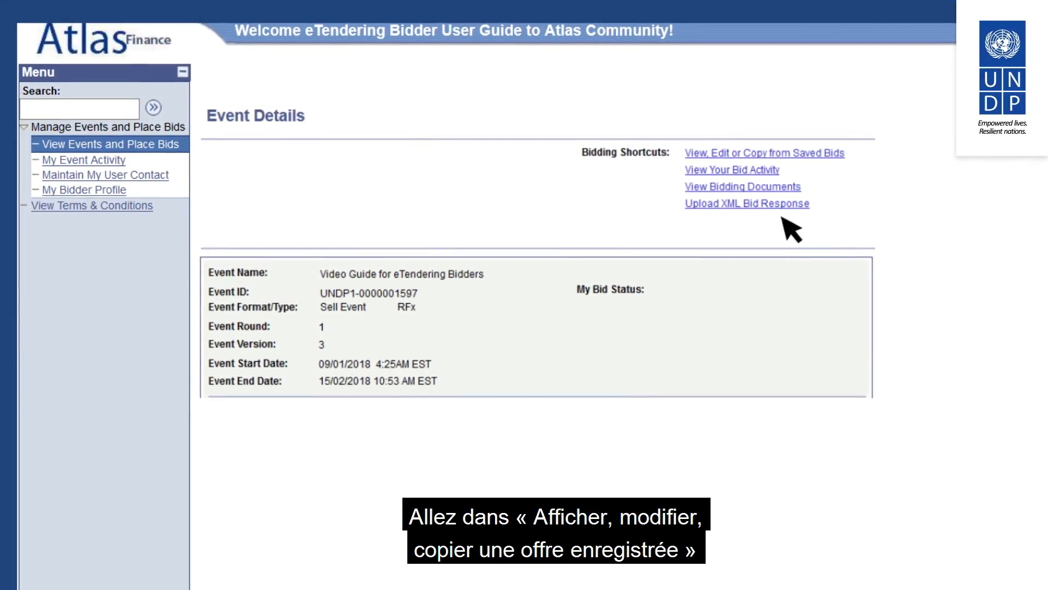
Start cancelling the posted, still editable bid for Video Guide for eTendering Bidders from the saved bids.
left_click(744, 153)
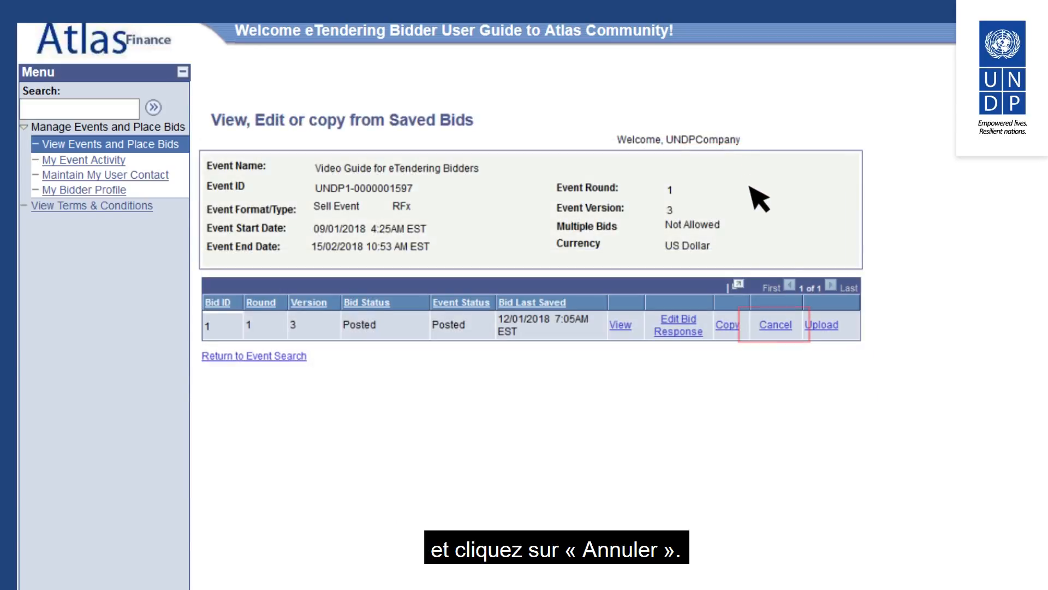
left_click(777, 327)
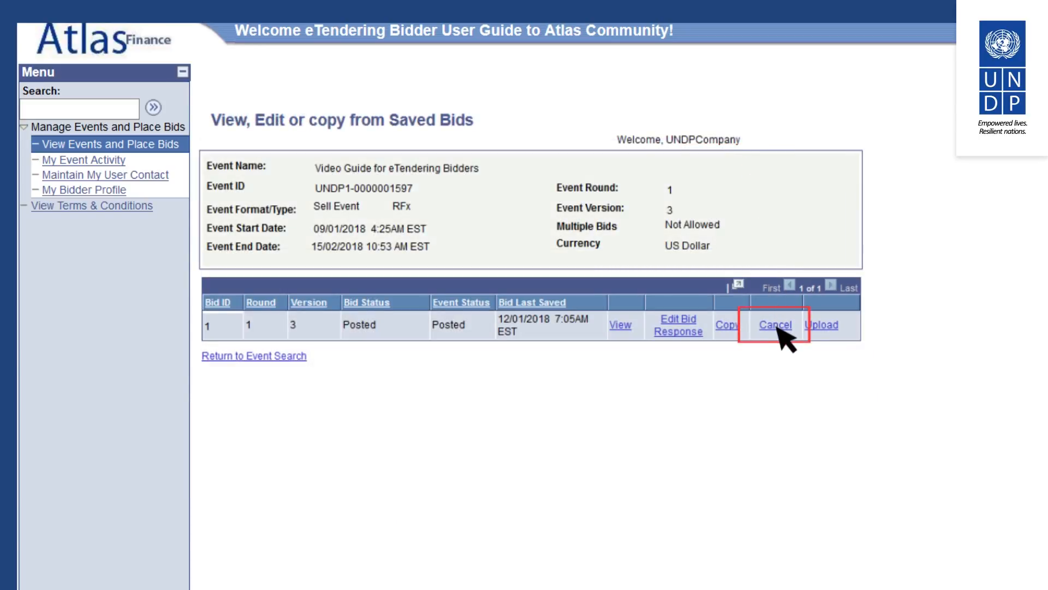